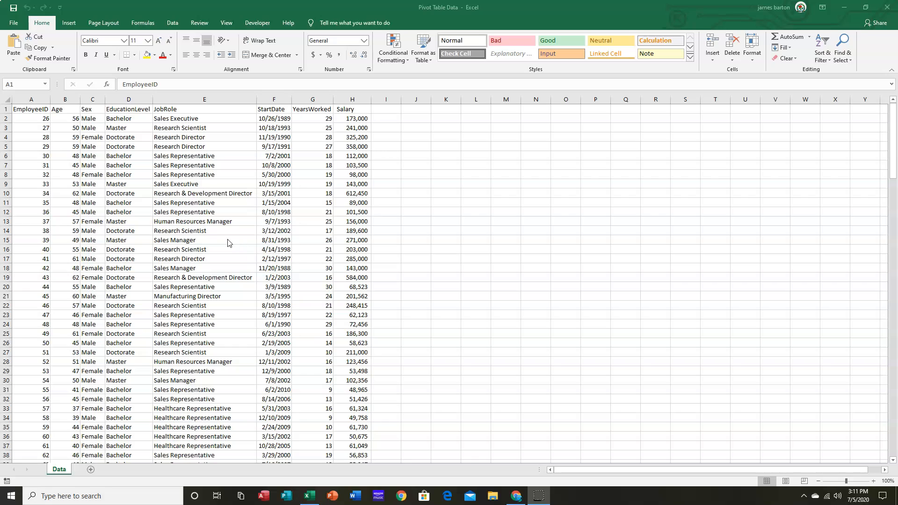
Review the employee records on the Data sheet from the header row down to the last entry
{"action": "scroll", "coordinate": [196, 199], "scroll_direction": "down", "scroll_amount": 4}
{"action": "scroll", "coordinate": [195, 196], "scroll_direction": "down", "scroll_amount": 20}
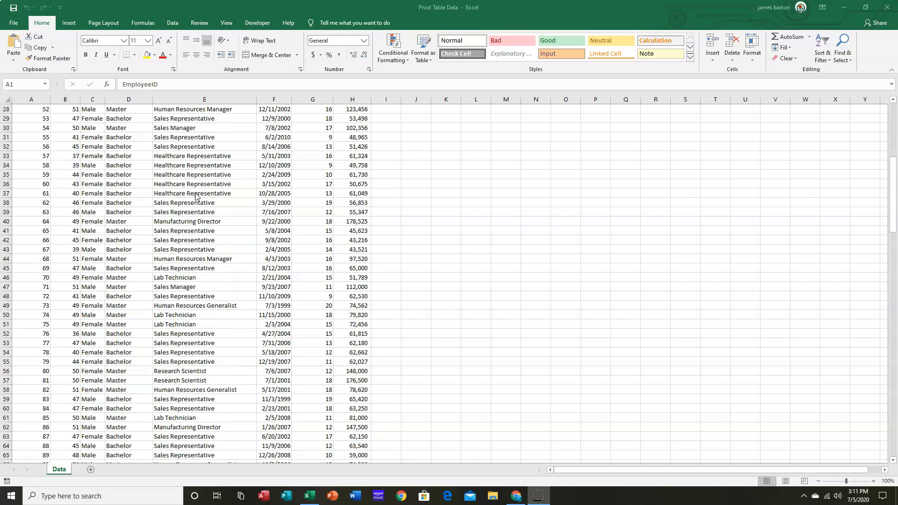
{"action": "scroll", "coordinate": [206, 199], "scroll_direction": "down", "scroll_amount": 20}
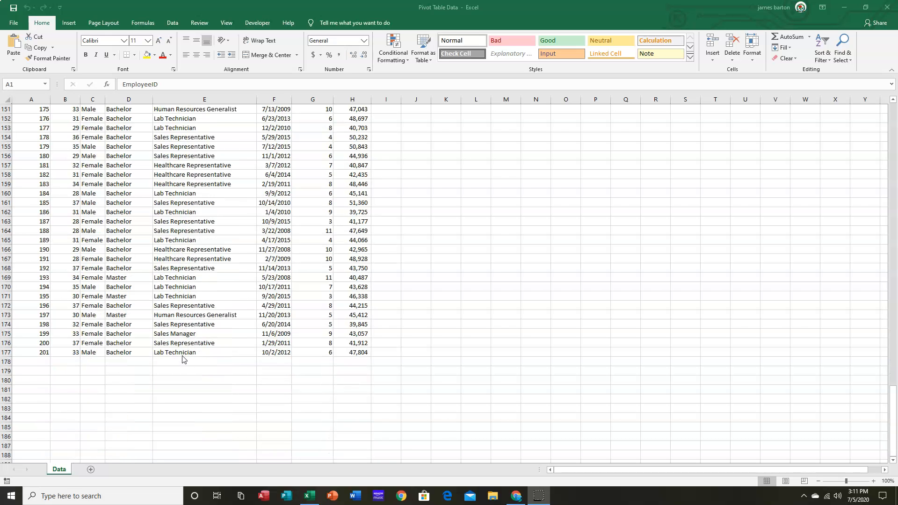
{"action": "scroll", "coordinate": [184, 359], "scroll_direction": "up", "scroll_amount": 20}
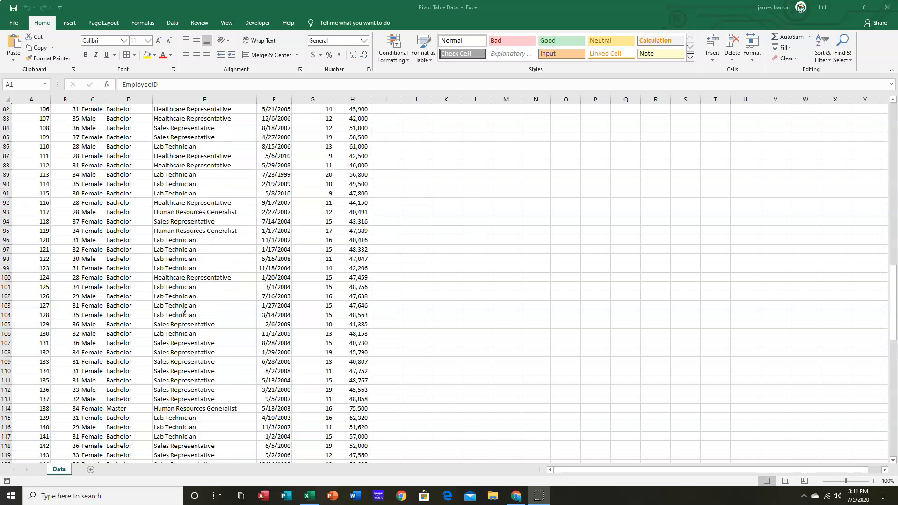
{"action": "scroll", "coordinate": [186, 279], "scroll_direction": "up", "scroll_amount": 20}
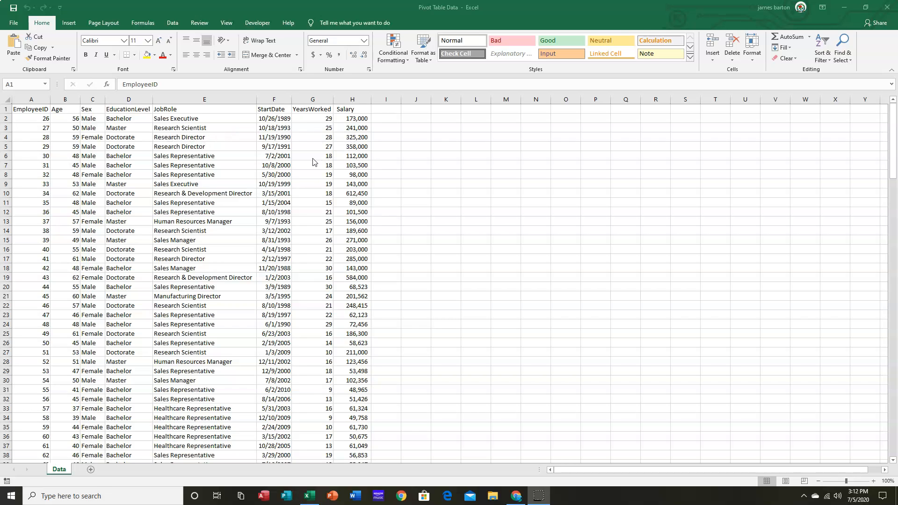
{"action": "scroll", "coordinate": [309, 154], "scroll_direction": "down", "scroll_amount": 9}
{"action": "scroll", "coordinate": [309, 155], "scroll_direction": "down", "scroll_amount": 20}
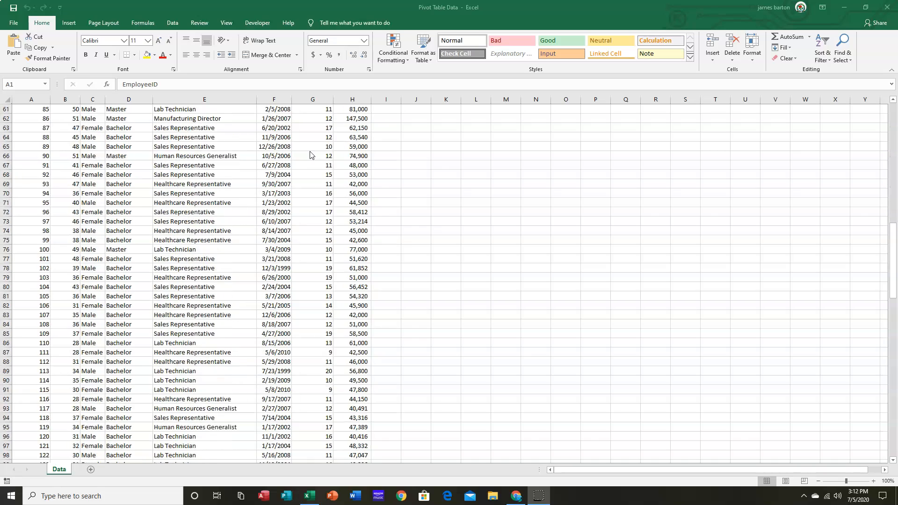
{"action": "scroll", "coordinate": [311, 167], "scroll_direction": "down", "scroll_amount": 16}
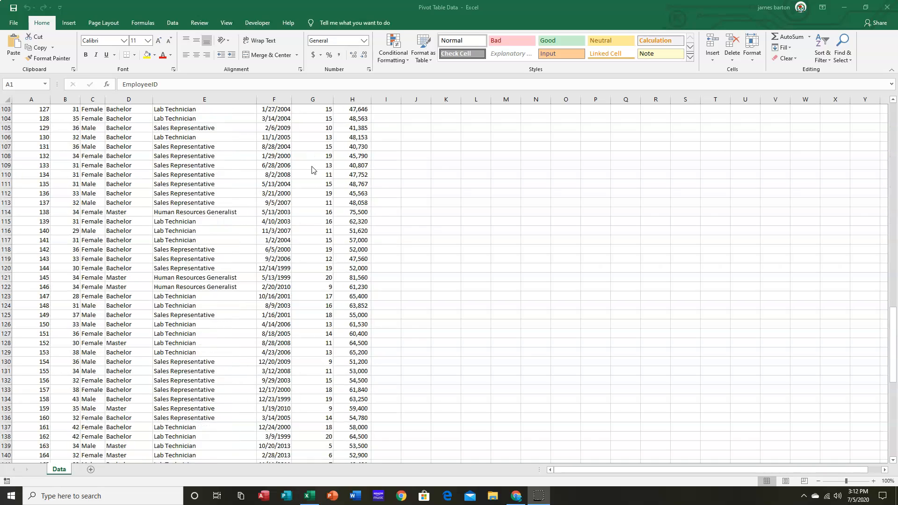
{"action": "scroll", "coordinate": [310, 187], "scroll_direction": "up", "scroll_amount": 13}
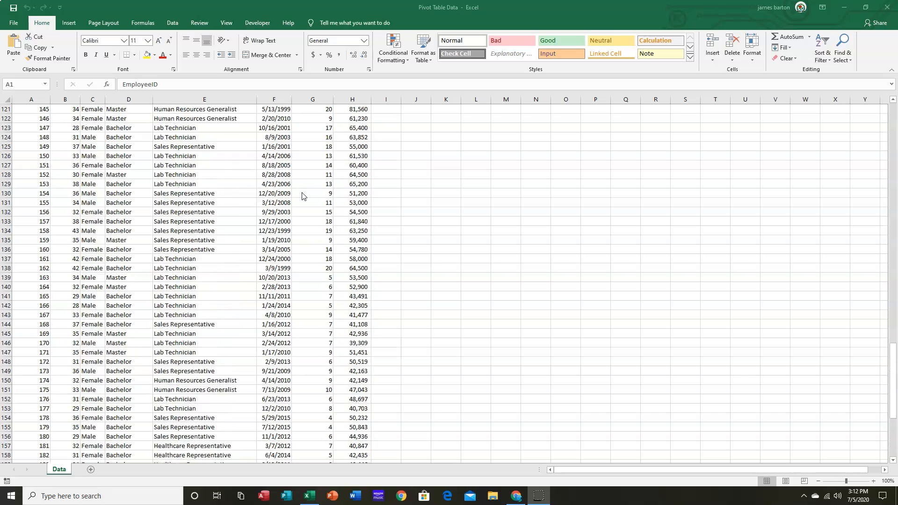
{"action": "scroll", "coordinate": [303, 195], "scroll_direction": "up", "scroll_amount": 20}
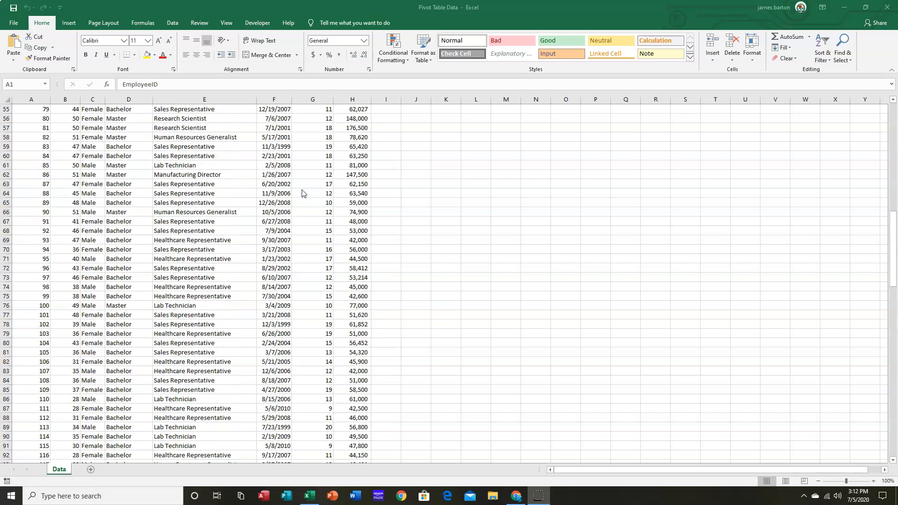
{"action": "scroll", "coordinate": [302, 192], "scroll_direction": "up", "scroll_amount": 4}
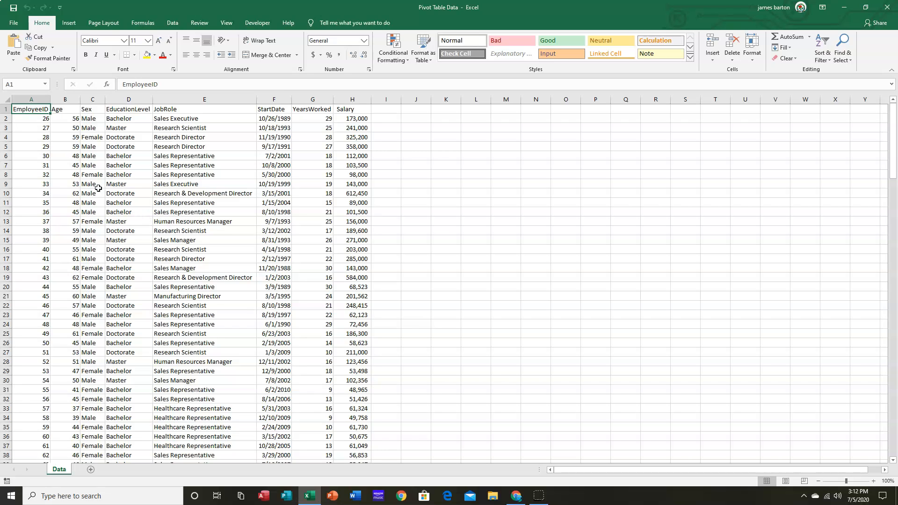
{"action": "left_click", "coordinate": [112, 162]}
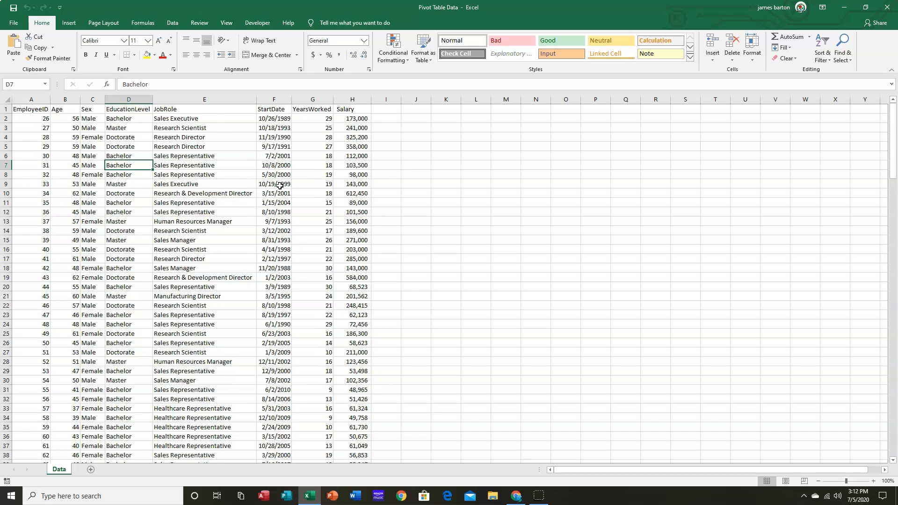
{"action": "scroll", "coordinate": [281, 206], "scroll_direction": "down", "scroll_amount": 8}
{"action": "scroll", "coordinate": [262, 302], "scroll_direction": "up", "scroll_amount": 8}
{"action": "left_click", "coordinate": [71, 26]}
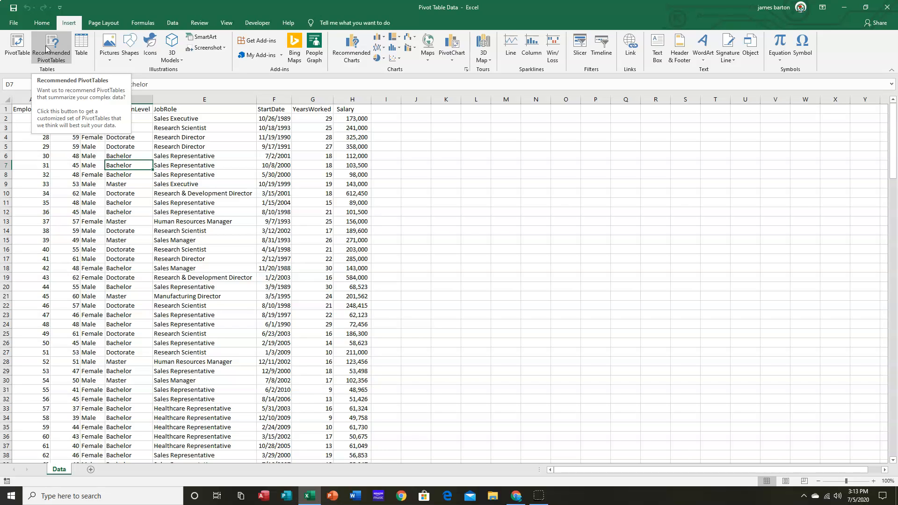
{"action": "left_click", "coordinate": [17, 45]}
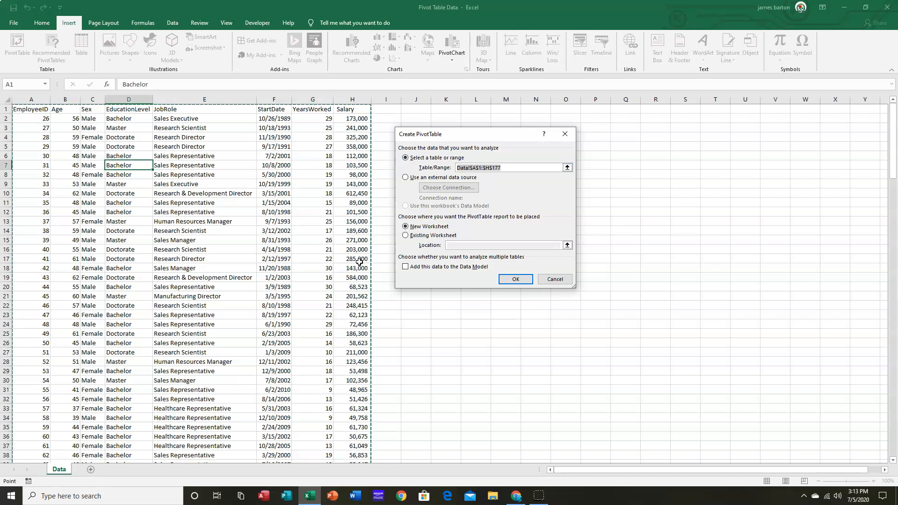
{"action": "left_click", "coordinate": [476, 169]}
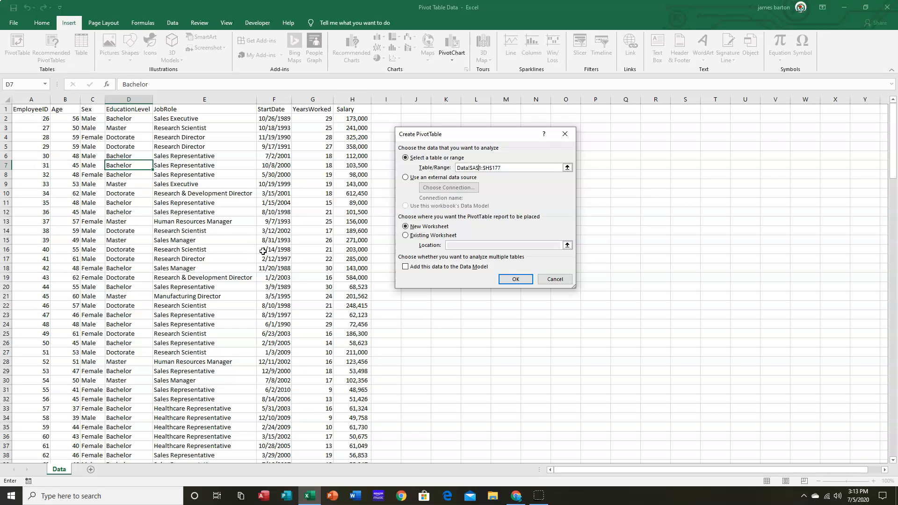
{"action": "left_click", "coordinate": [552, 281]}
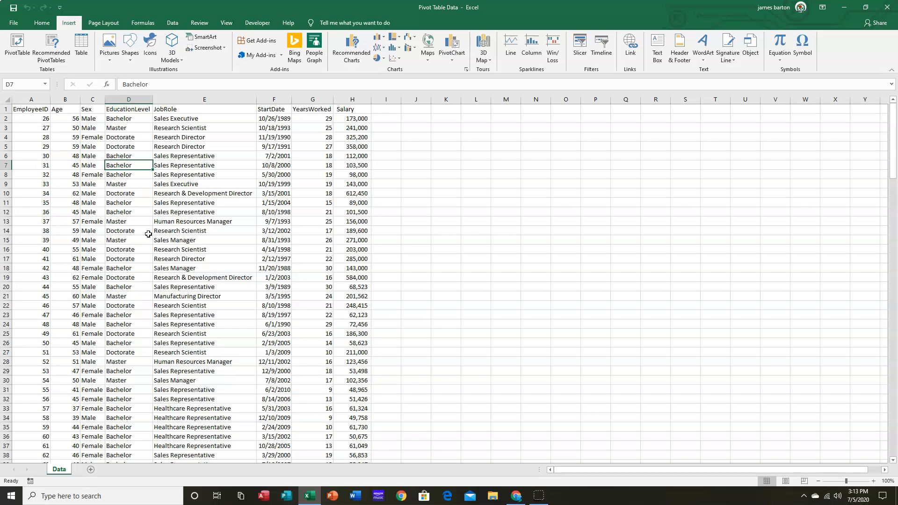
Convert the employee data range A1:H177 into a table with headers
{"action": "left_click", "coordinate": [81, 45]}
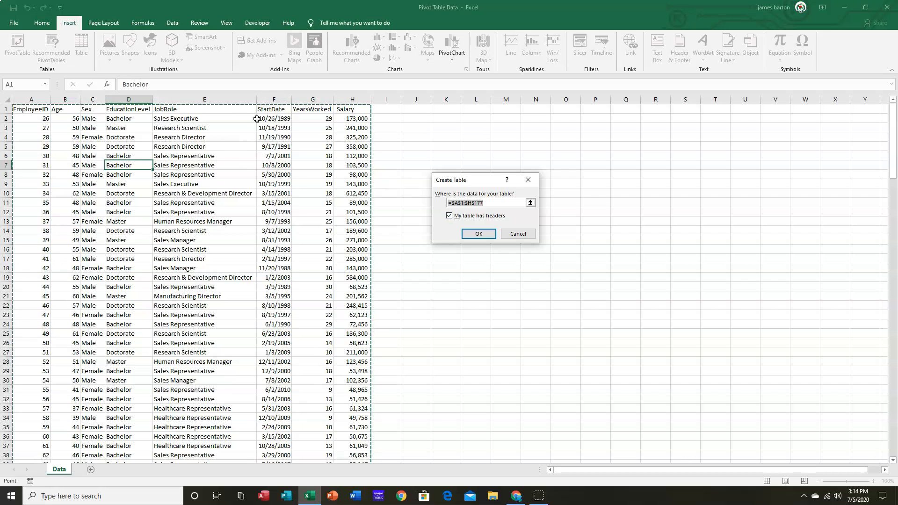
{"action": "left_click", "coordinate": [478, 234]}
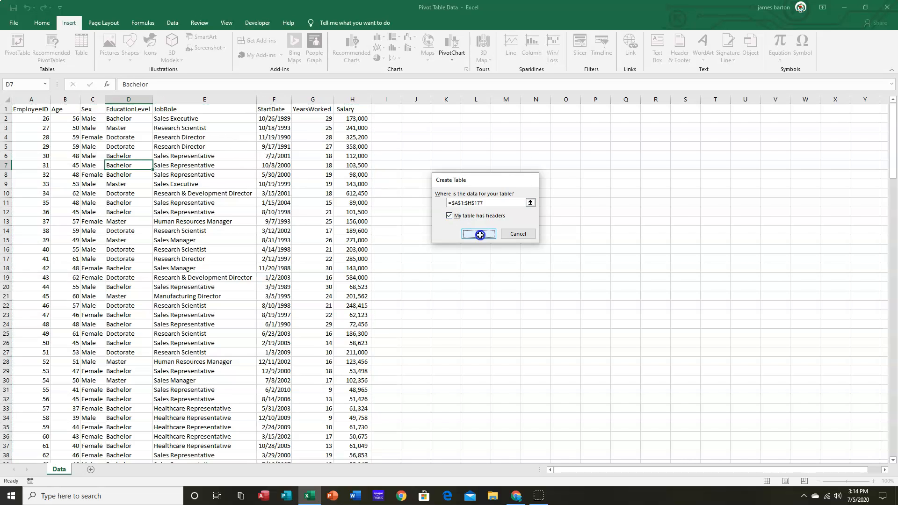
{"action": "left_click", "coordinate": [221, 227]}
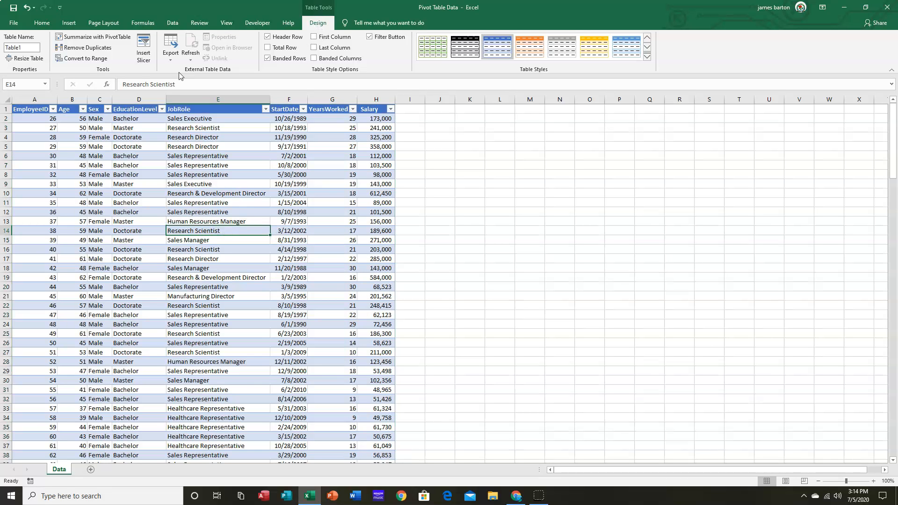
{"action": "left_click", "coordinate": [100, 203]}
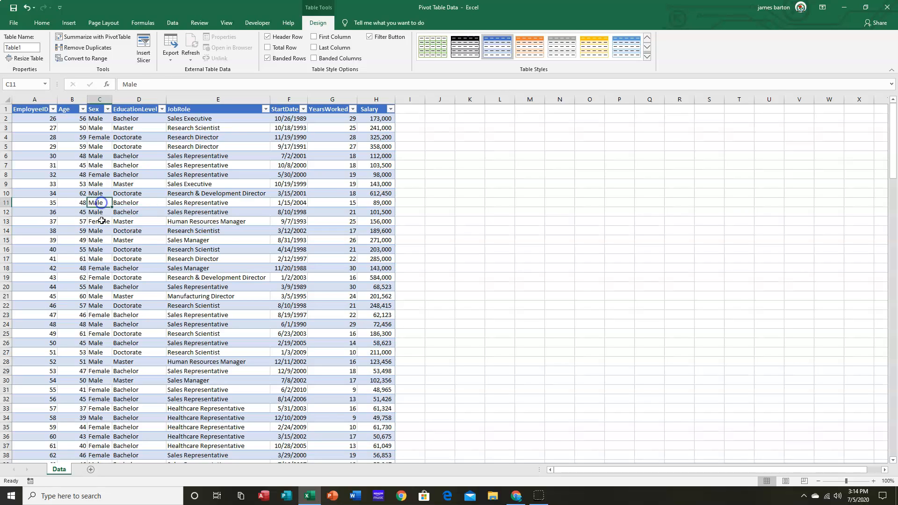
{"action": "left_click", "coordinate": [160, 253]}
{"action": "left_click", "coordinate": [145, 212]}
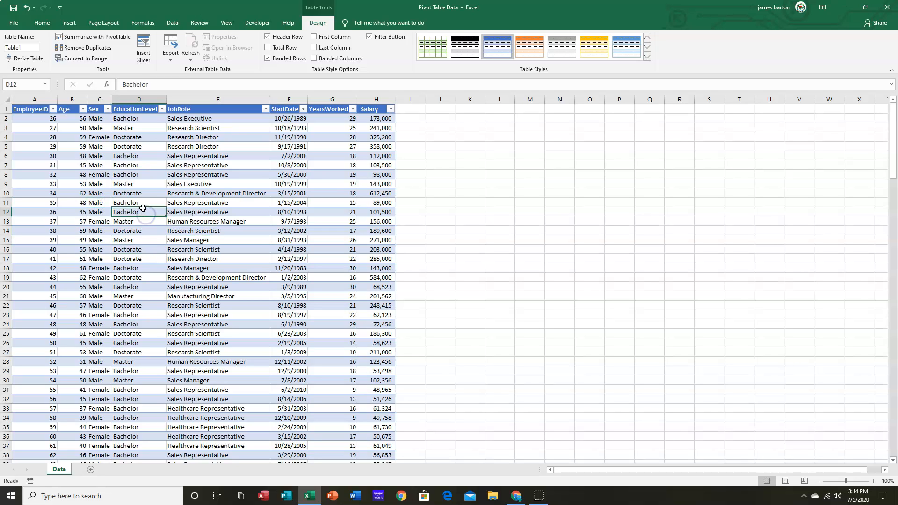
Create a PivotTable from Table1 on a new worksheet, with JobRole as its row field
{"action": "left_click", "coordinate": [97, 39]}
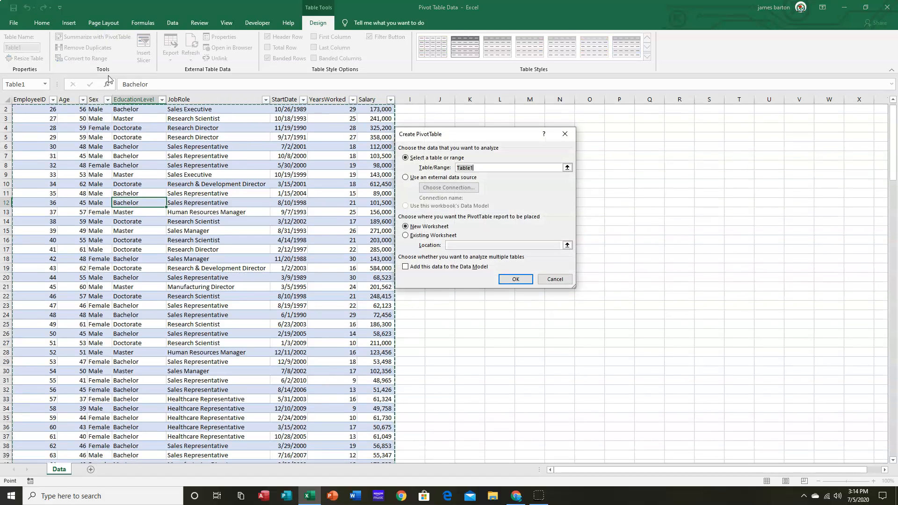
{"action": "left_click", "coordinate": [463, 168]}
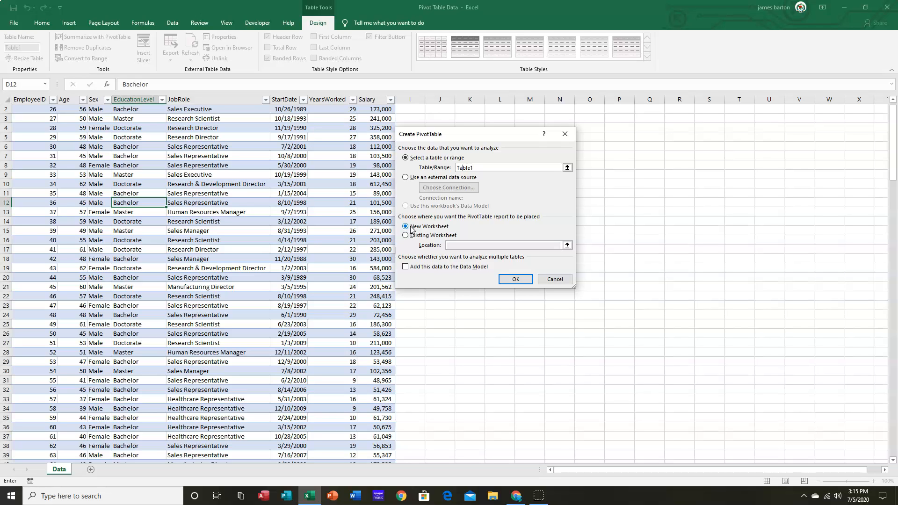
{"action": "left_click", "coordinate": [517, 279]}
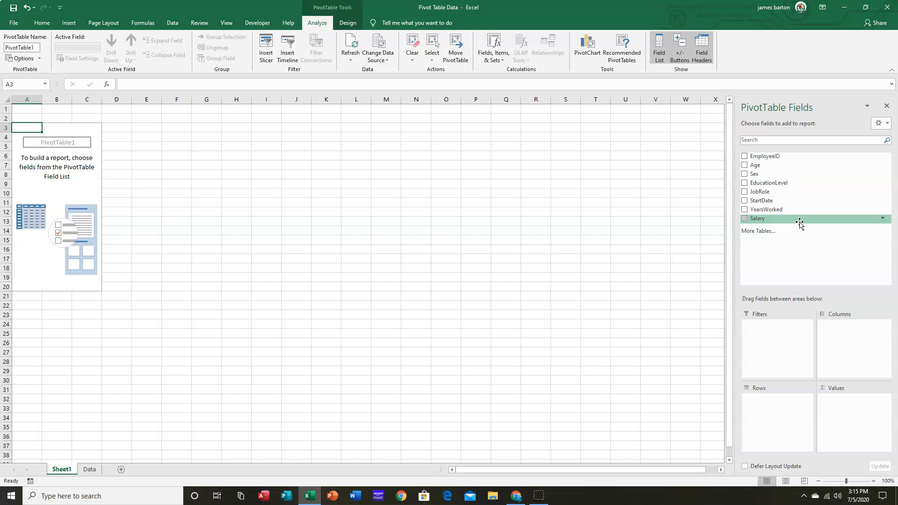
{"action": "left_click", "coordinate": [745, 192]}
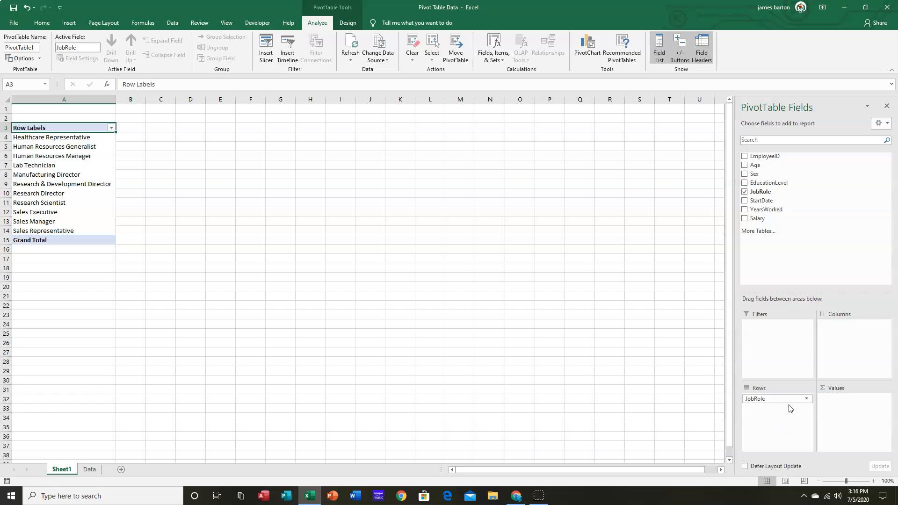
Try the JobRole field as columns and as values in the PivotTable, and return it to the rows
{"action": "left_click_drag", "start_coordinate": [785, 401], "coordinate": [834, 359]}
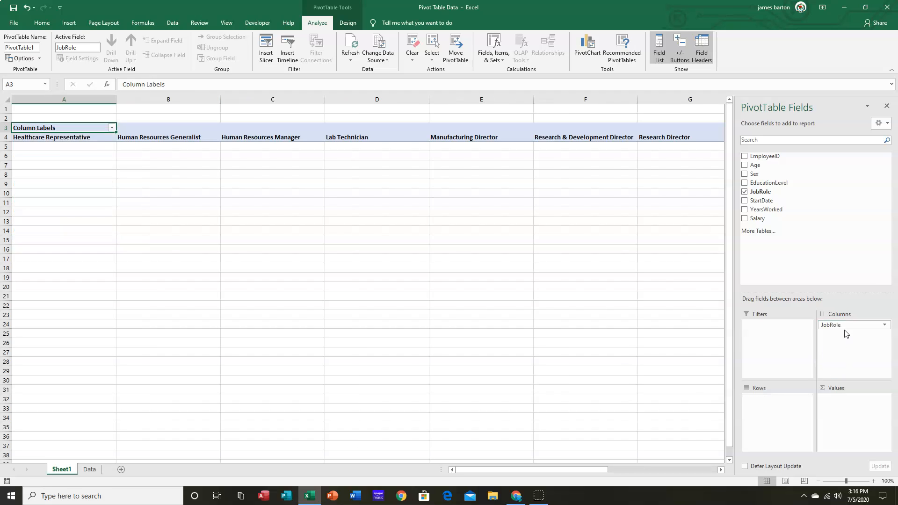
{"action": "left_click_drag", "start_coordinate": [845, 326], "coordinate": [842, 399]}
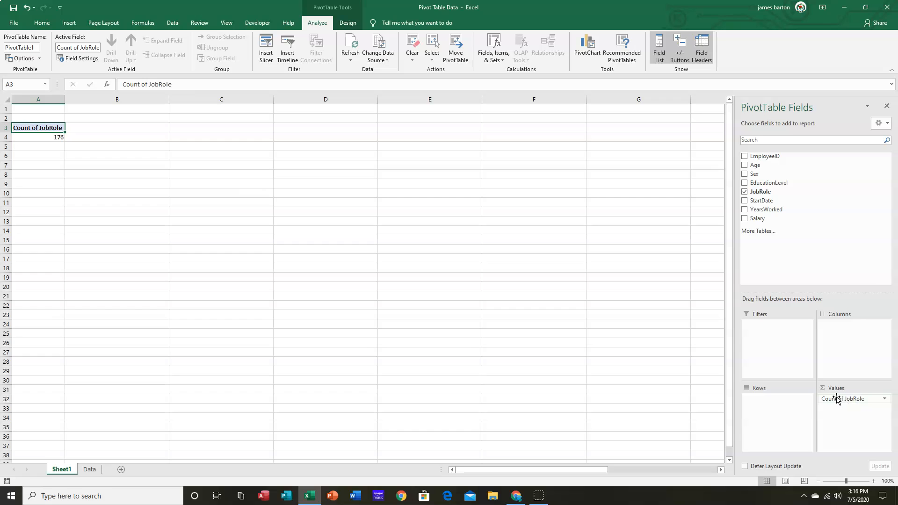
{"action": "left_click_drag", "start_coordinate": [856, 403], "coordinate": [799, 410]}
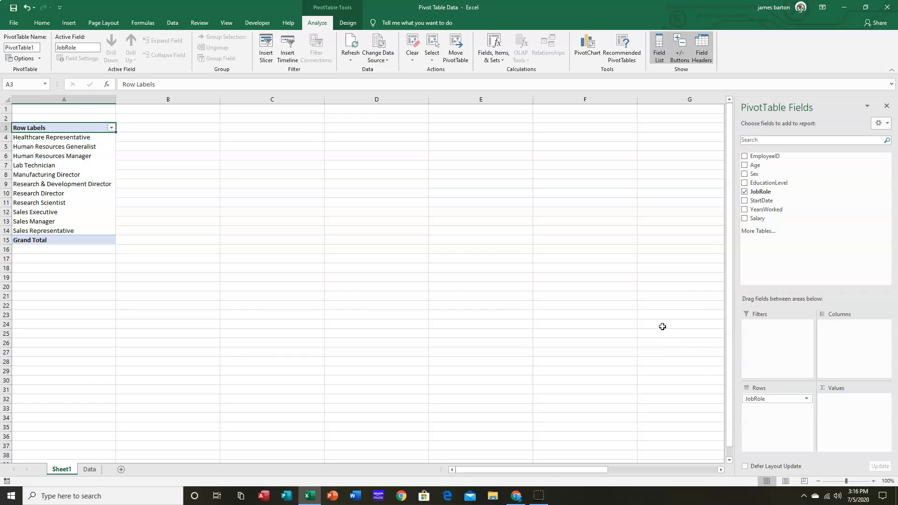
Add the Salary field to the PivotTable values, summed for each job role
{"action": "mouse_move", "coordinate": [758, 219]}
{"action": "left_mouse_down"}
{"action": "mouse_move", "coordinate": [809, 295]}
{"action": "mouse_move", "coordinate": [848, 393]}
{"action": "mouse_move", "coordinate": [772, 218]}
{"action": "left_mouse_up"}
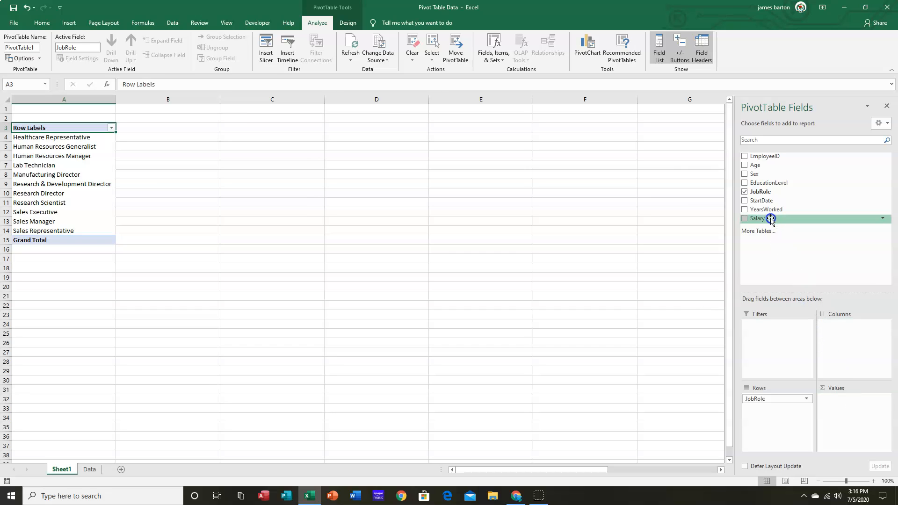
{"action": "left_click", "coordinate": [745, 219]}
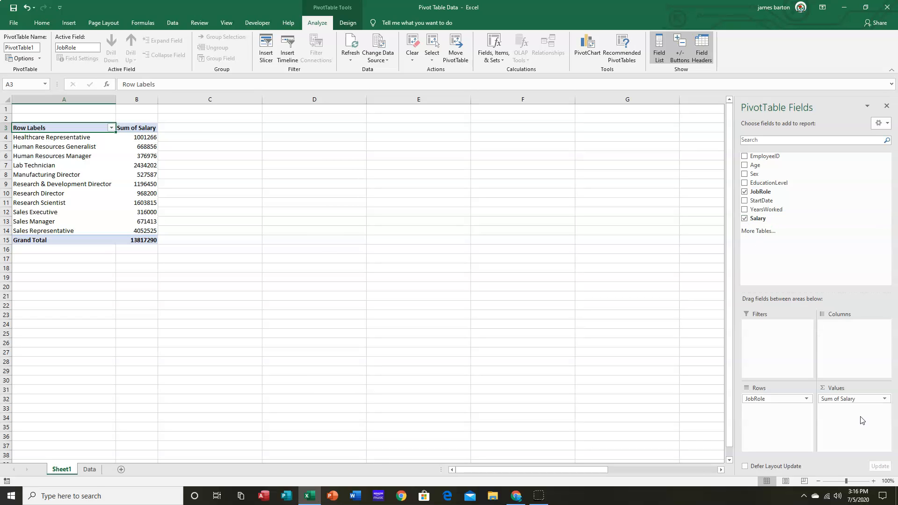
View the value field settings of Sum of Salary, from a selected salary cell and from the field's entry in the values area
{"action": "mouse_move", "coordinate": [148, 170]}
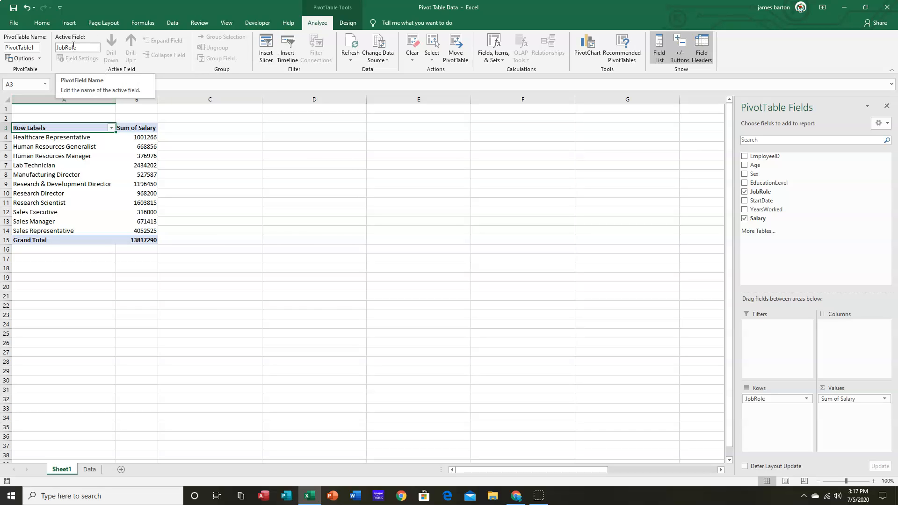
{"action": "left_click", "coordinate": [143, 155]}
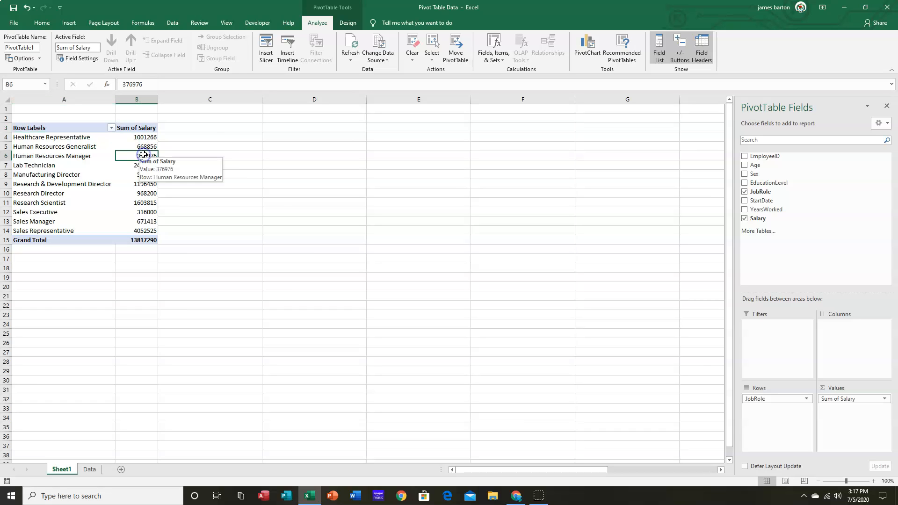
{"action": "left_click", "coordinate": [83, 56]}
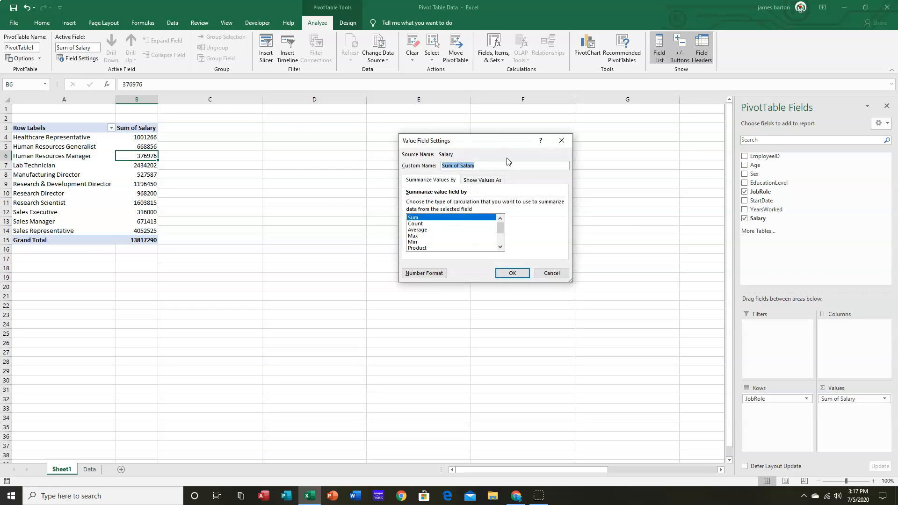
{"action": "left_click", "coordinate": [552, 273]}
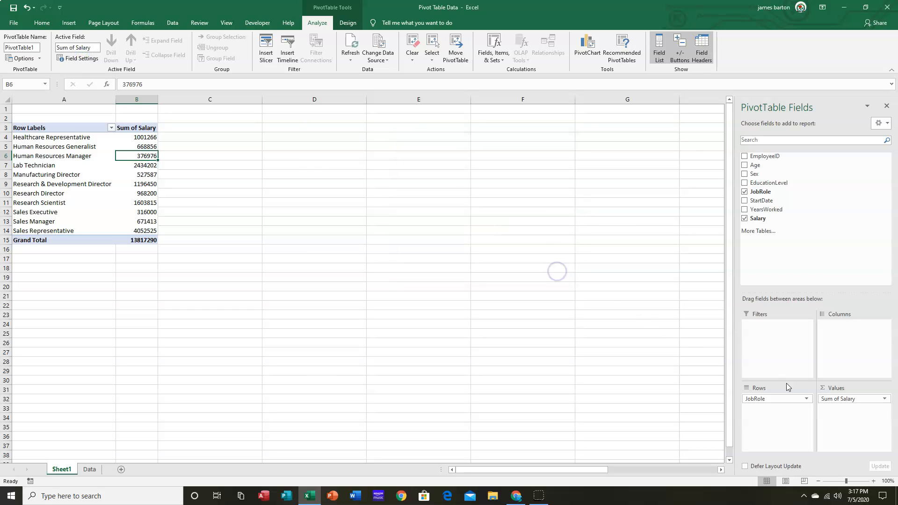
{"action": "left_click", "coordinate": [885, 400]}
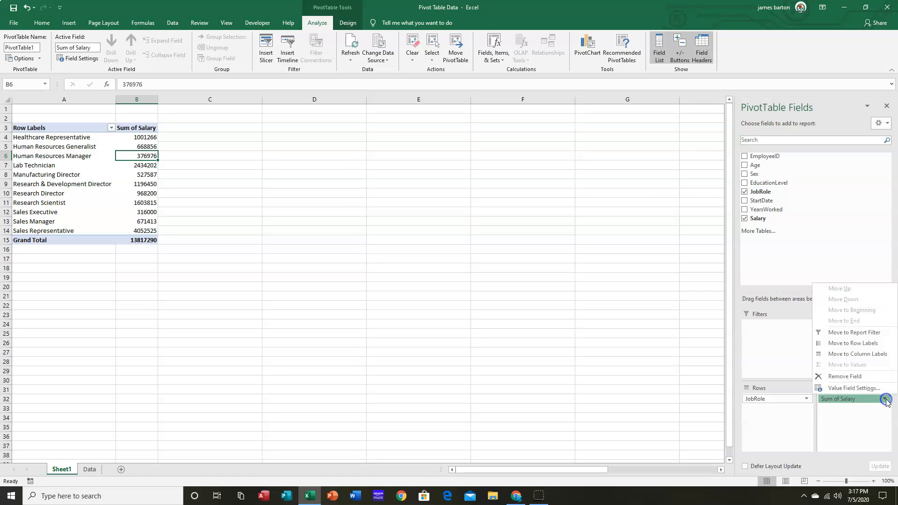
{"action": "left_click", "coordinate": [856, 389]}
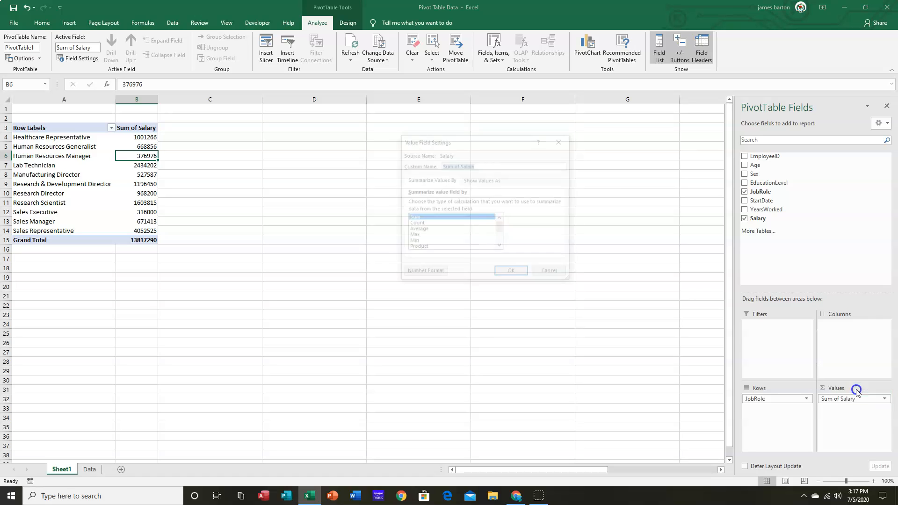
{"action": "left_click", "coordinate": [553, 274]}
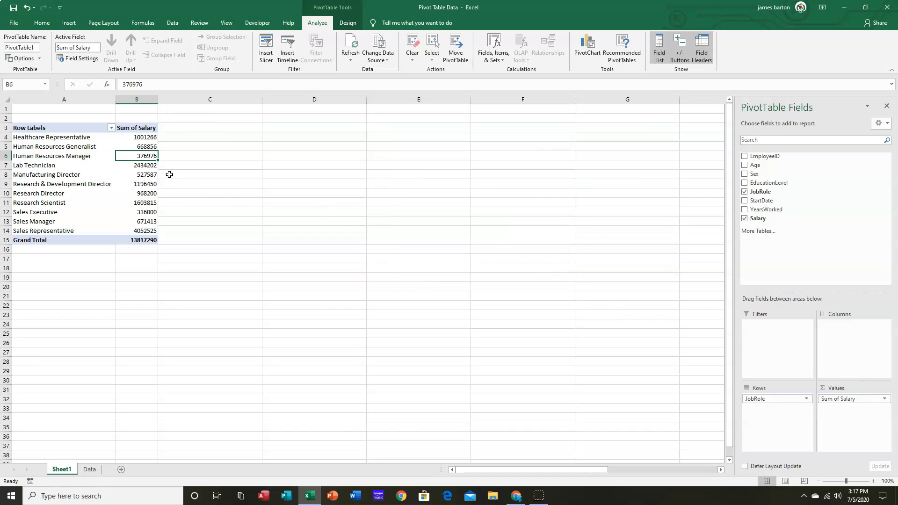
Summarize the PivotTable's Salary values by Average for each job role
{"action": "left_click", "coordinate": [144, 156]}
{"action": "right_click", "coordinate": [145, 157]}
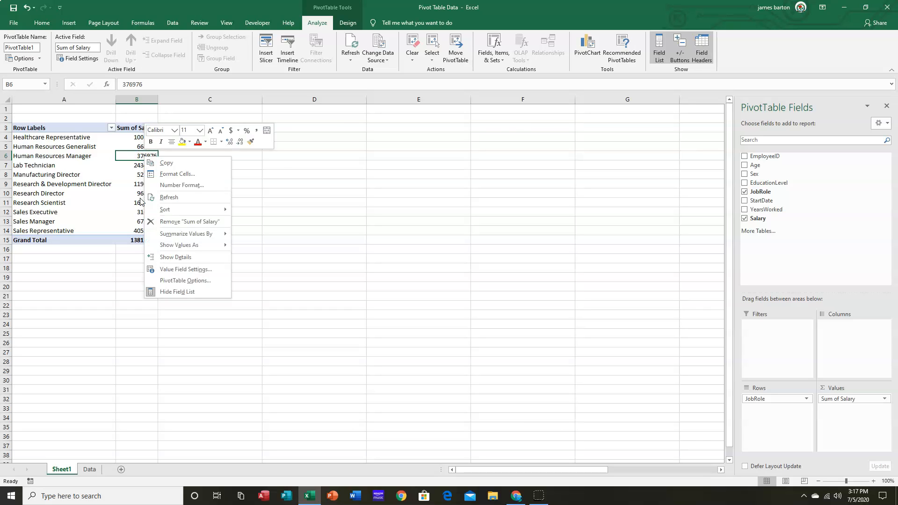
{"action": "mouse_move", "coordinate": [152, 214]}
{"action": "mouse_move", "coordinate": [185, 235]}
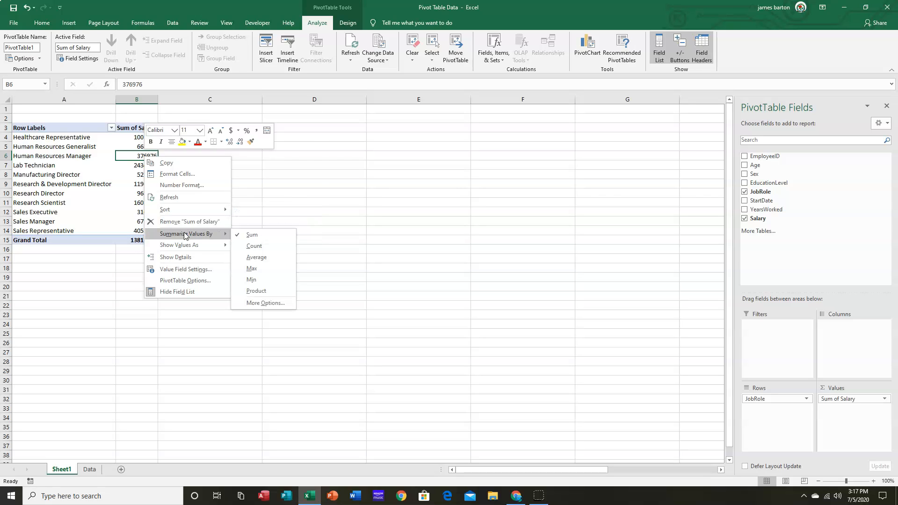
{"action": "left_click", "coordinate": [269, 256]}
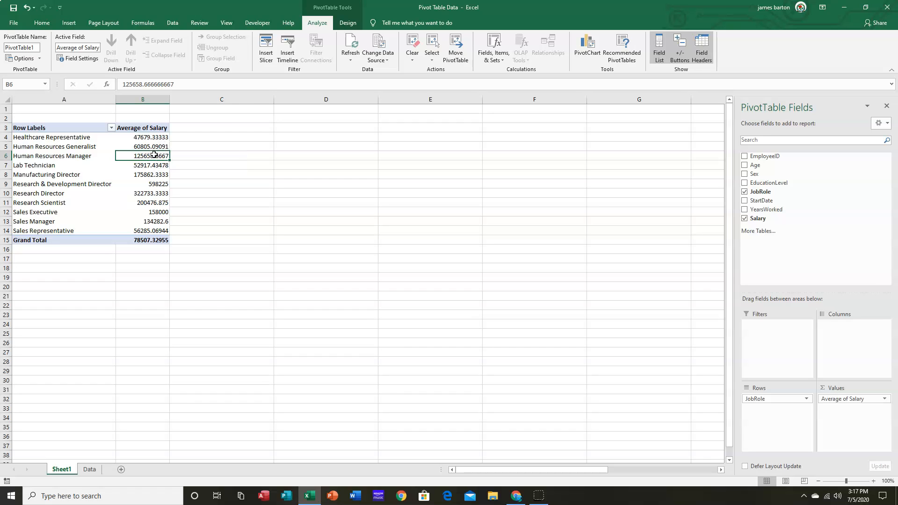
Format the average salary values as Number with 0 decimal places and a thousands separator
{"action": "mouse_move", "coordinate": [153, 155]}
{"action": "right_click", "coordinate": [149, 146]}
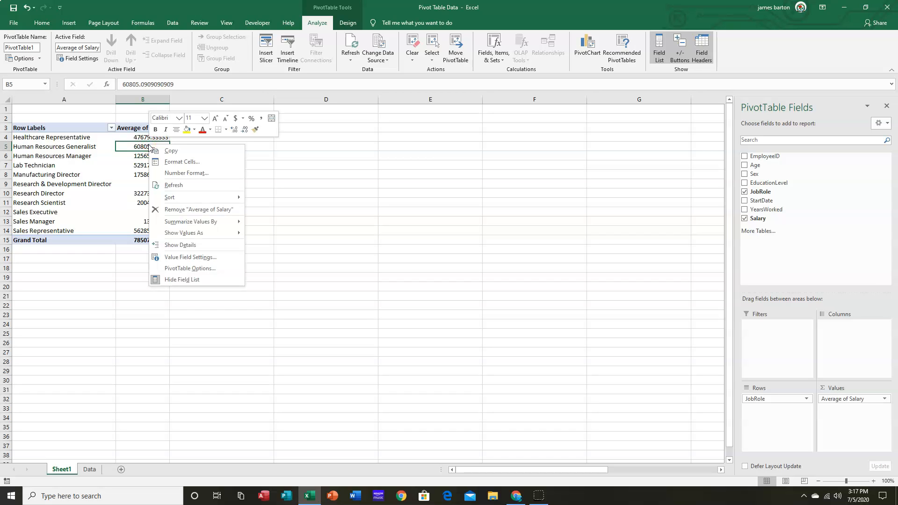
{"action": "left_click", "coordinate": [194, 173]}
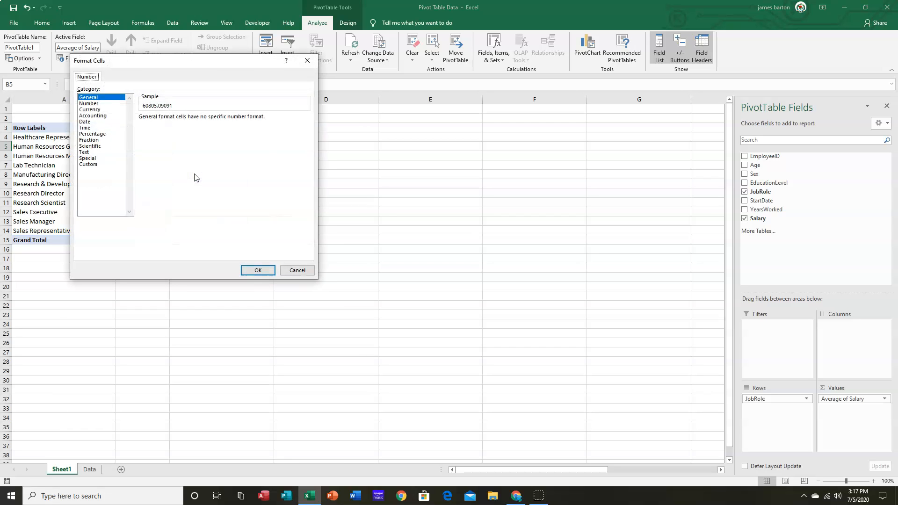
{"action": "left_click", "coordinate": [88, 103]}
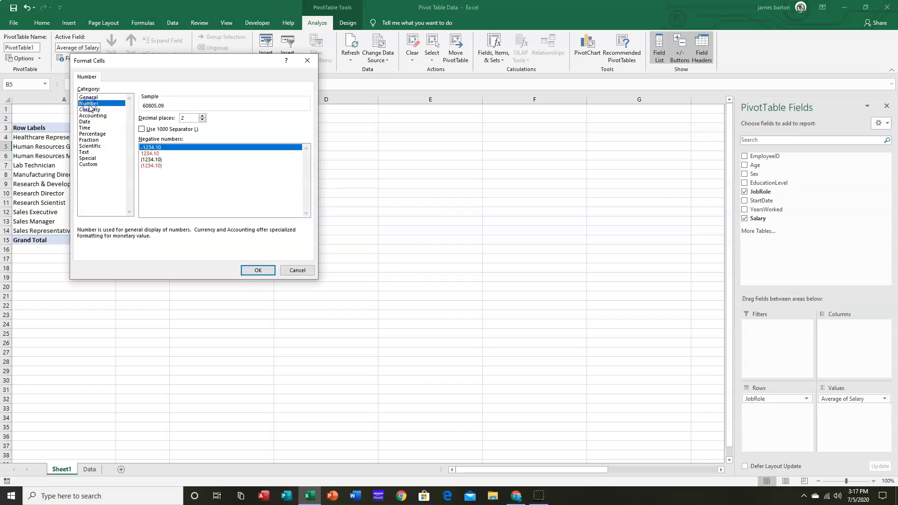
{"action": "left_click", "coordinate": [203, 120]}
{"action": "left_click", "coordinate": [202, 120]}
{"action": "left_click", "coordinate": [141, 130]}
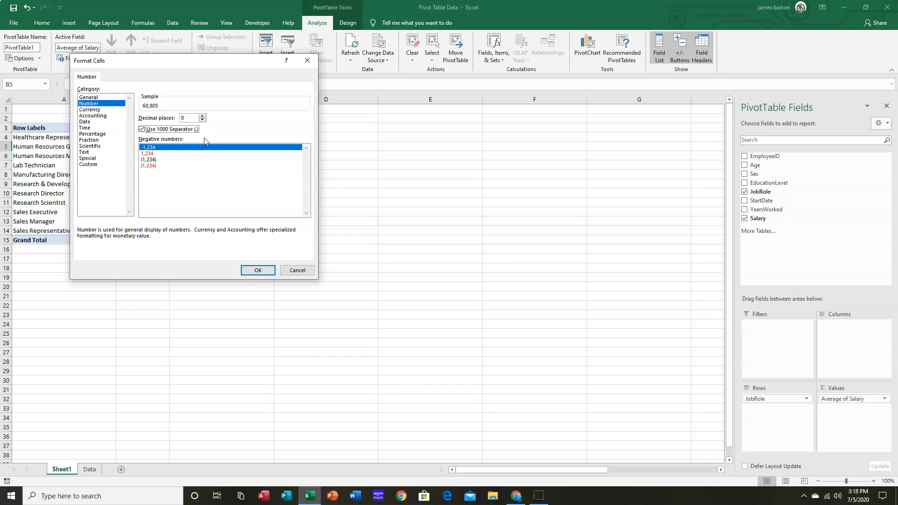
{"action": "left_click", "coordinate": [258, 270]}
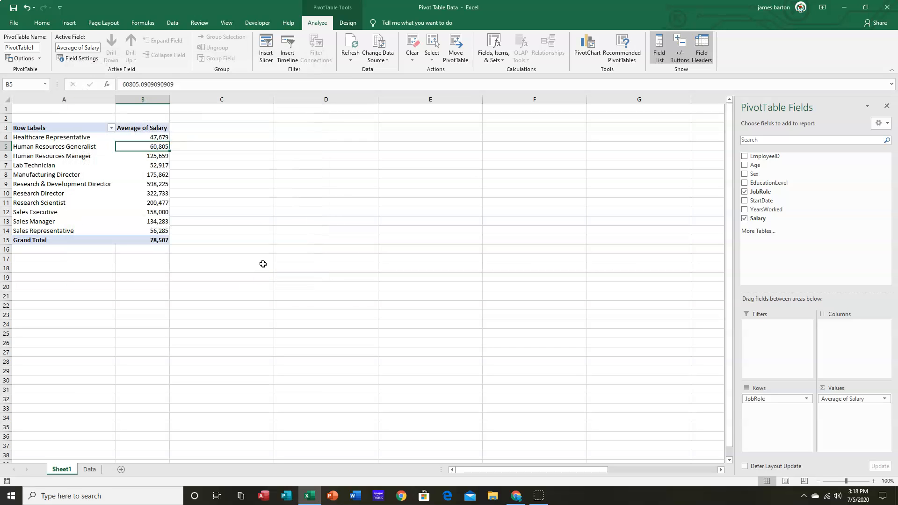